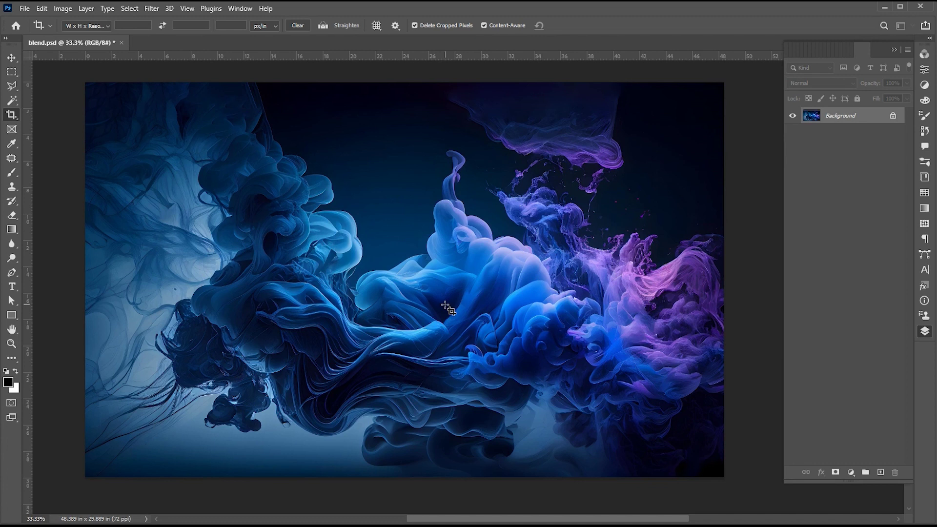
Step: Switch from the Crop tool to the Horizontal Type tool to add text
{"action": "key", "text": "t"}
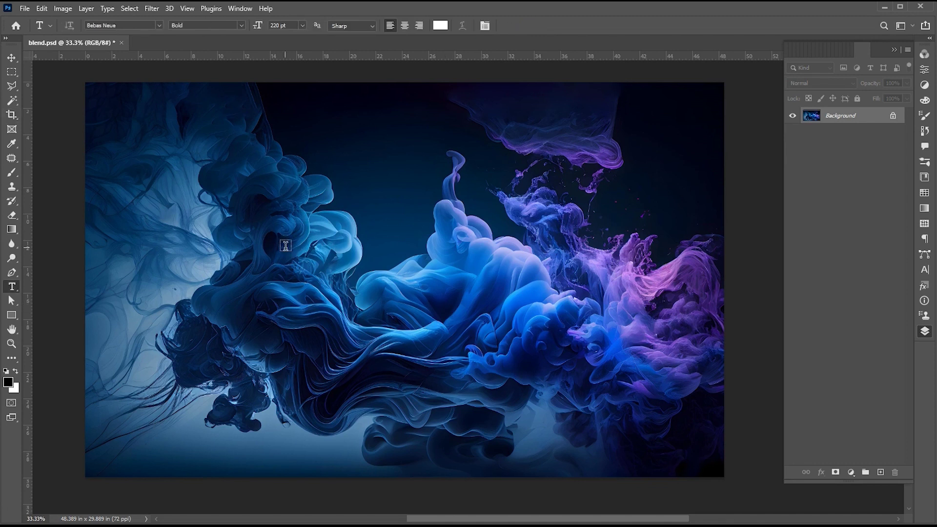
Step: Type the word BLEND in white Bebas Neue Bold on the smoke image and commit it
{"action": "left_click", "coordinate": [13, 57]}
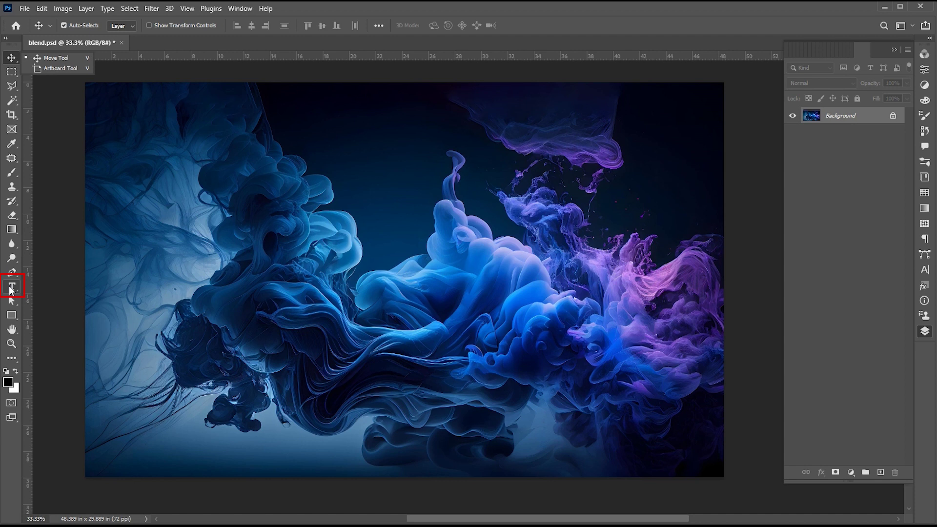
{"action": "left_click", "coordinate": [12, 288]}
{"action": "left_click", "coordinate": [364, 284]}
{"action": "type", "text": "BL"}
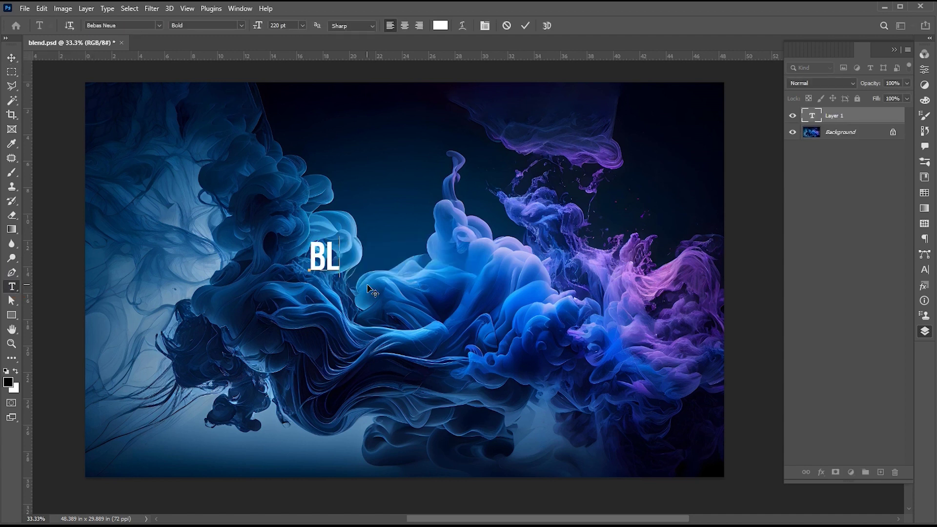
{"action": "type", "text": "END"}
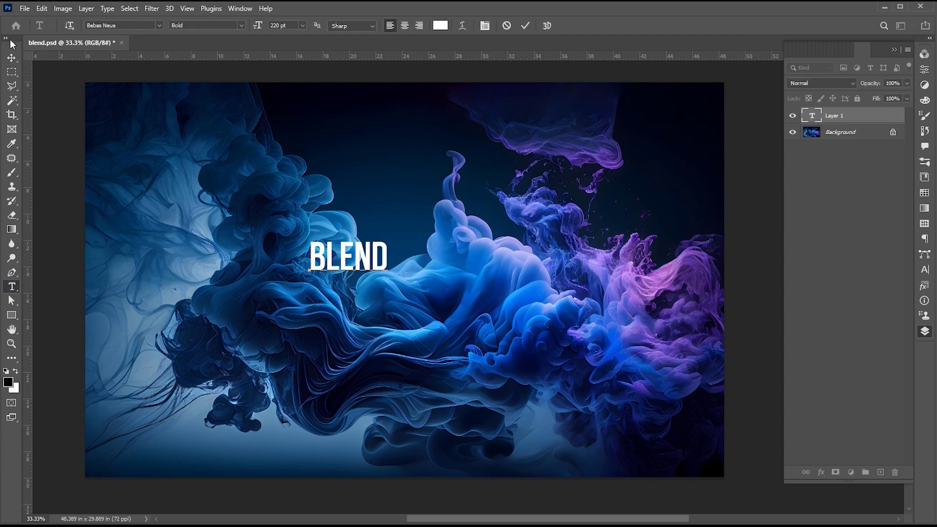
{"action": "key", "text": "ctrl+Return"}
Step: Scale the BLEND text up to span most of the image, centred over the smoke
{"action": "key", "text": "ctrl+t"}
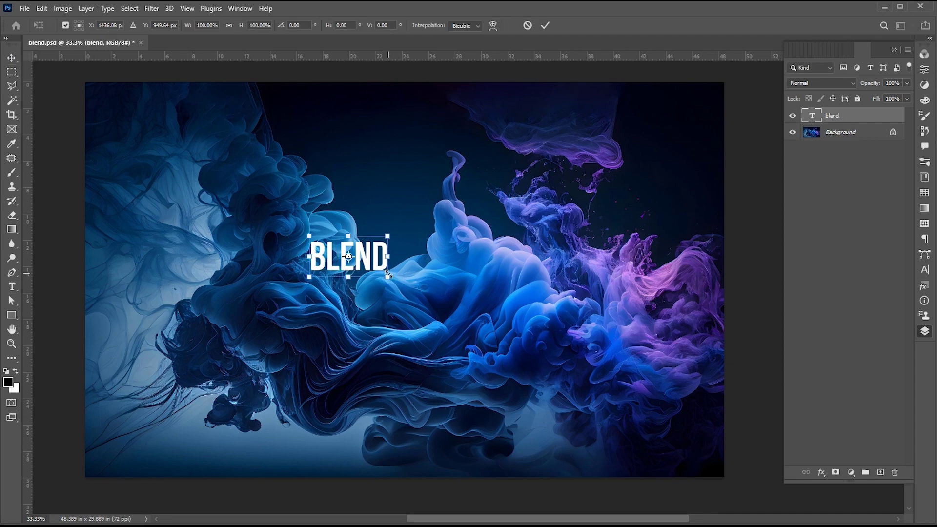
{"action": "mouse_move", "coordinate": [388, 272]}
{"action": "left_mouse_down"}
{"action": "mouse_move", "coordinate": [545, 394]}
{"action": "mouse_move", "coordinate": [597, 419]}
{"action": "left_mouse_up"}
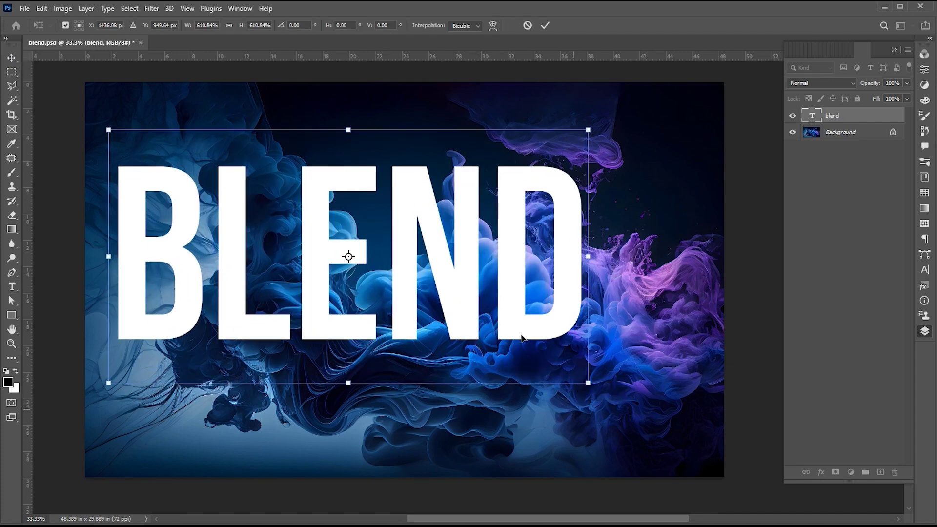
{"action": "left_click_drag", "start_coordinate": [516, 322], "coordinate": [599, 355]}
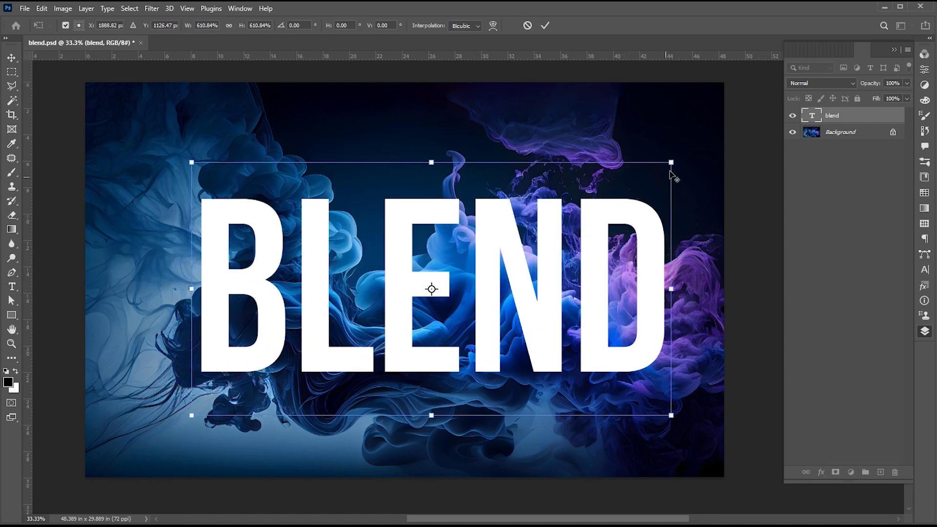
{"action": "left_click_drag", "start_coordinate": [671, 163], "coordinate": [618, 251]}
{"action": "key", "text": "Return"}
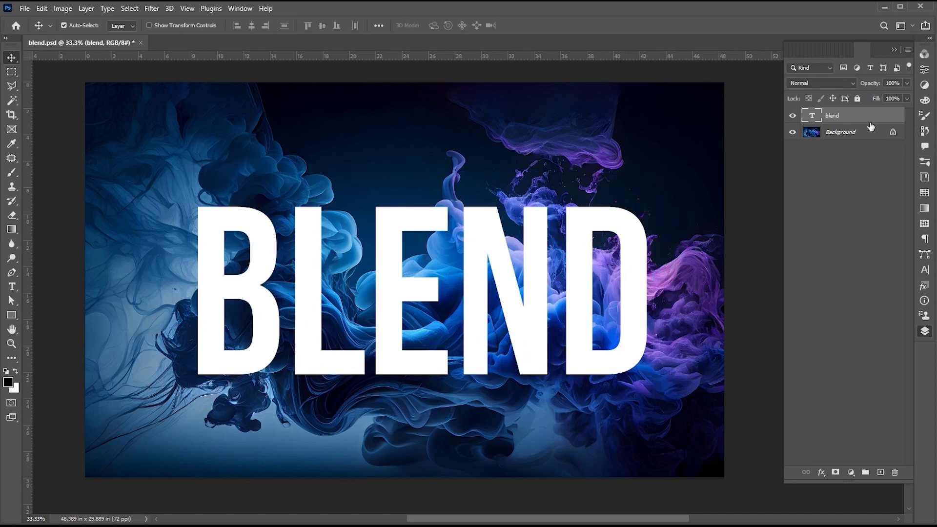
Step: Open Blending Options for the BLEND text layer and bring the Layer Style window into view
{"action": "right_click", "coordinate": [834, 115]}
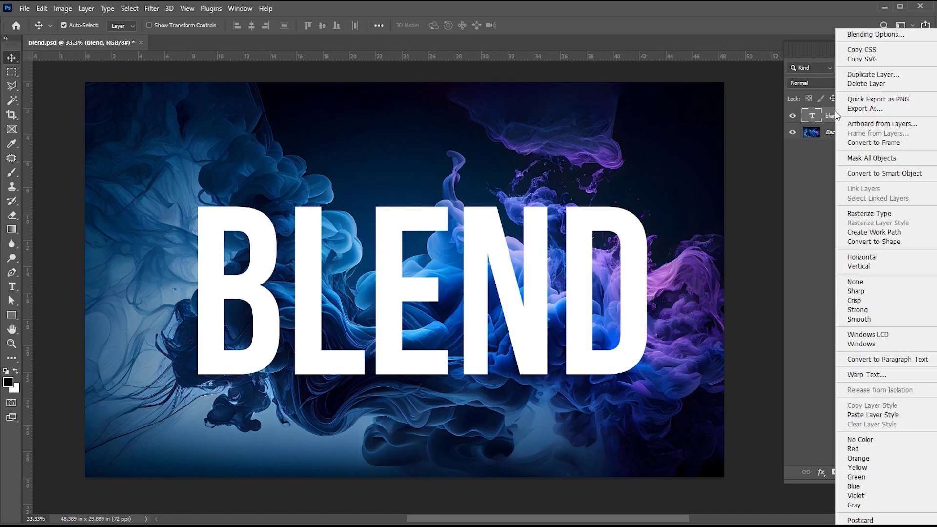
{"action": "left_click", "coordinate": [851, 35]}
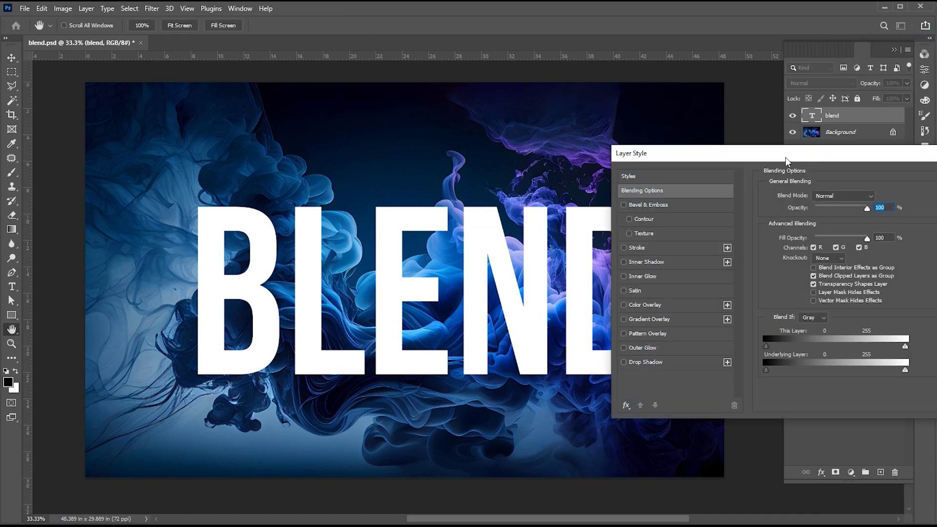
{"action": "left_click_drag", "start_coordinate": [777, 154], "coordinate": [635, 50]}
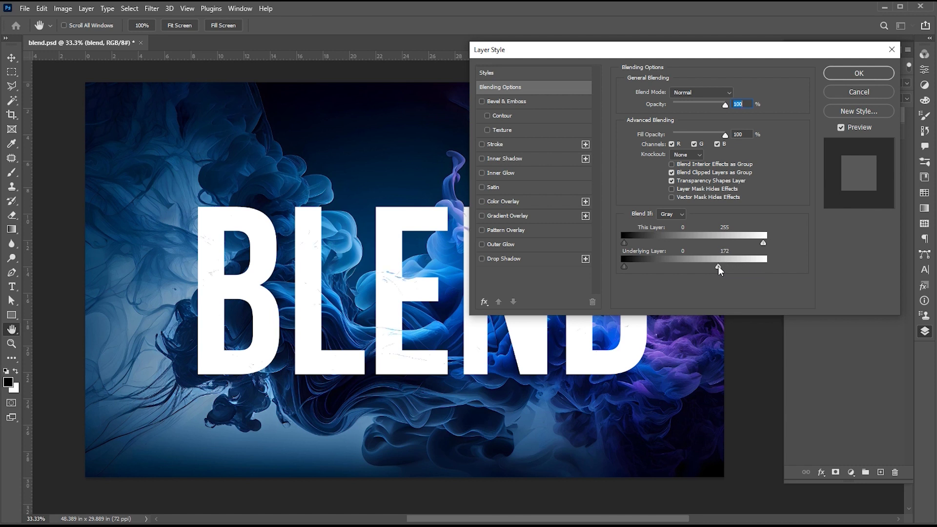
Step: Drag and split the Underlying Layer white slider left so bright smoke shows through softly
{"action": "left_click_drag", "start_coordinate": [716, 266], "coordinate": [651, 266], "text": "alt"}
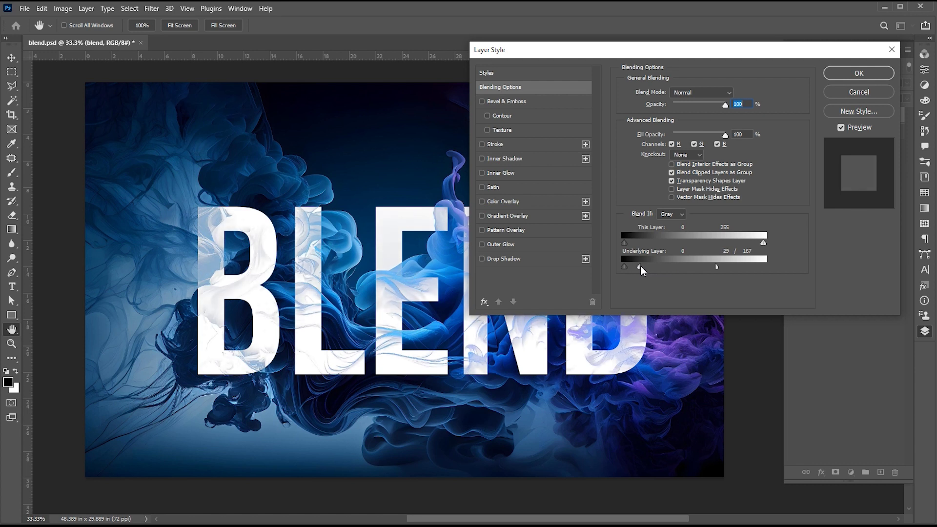
{"action": "left_click_drag", "start_coordinate": [711, 266], "coordinate": [706, 267]}
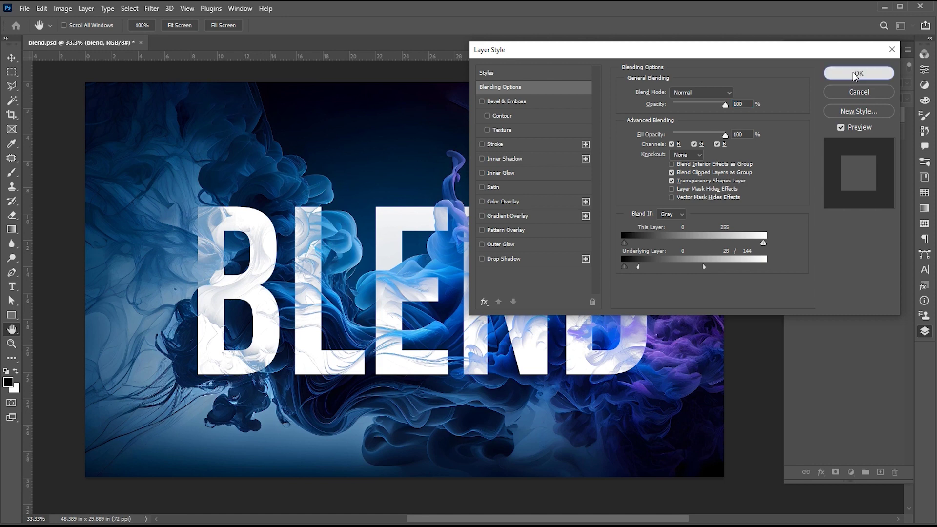
{"action": "left_click", "coordinate": [857, 75]}
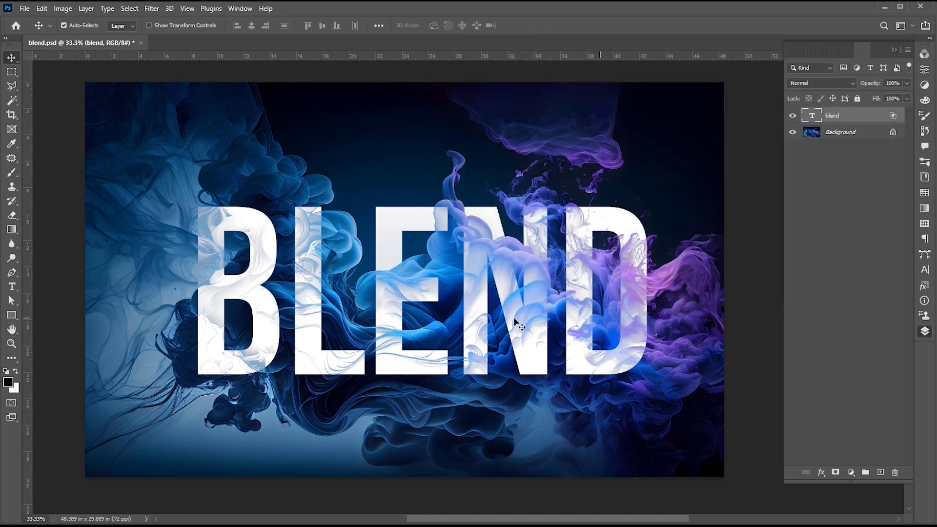
Step: Reopen the BLEND text for editing, keeping the smoke see-through style
{"action": "double_click", "coordinate": [470, 313]}
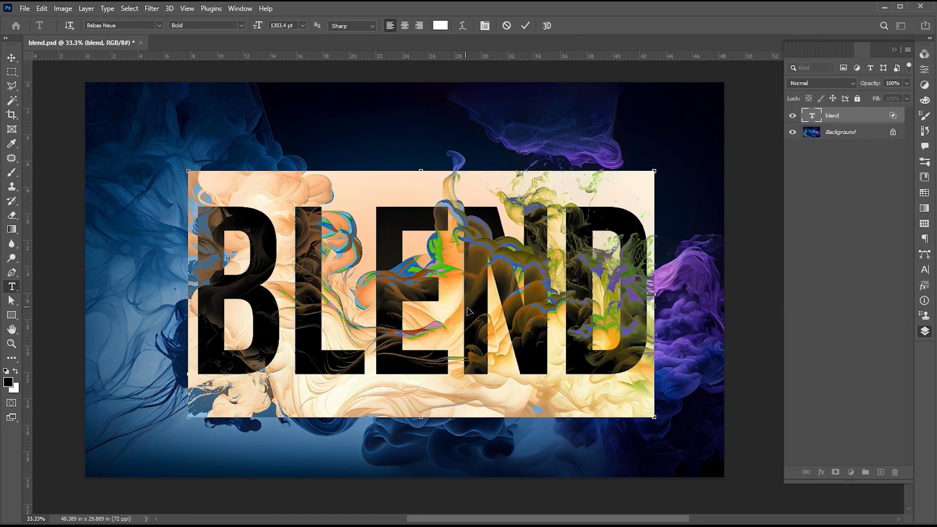